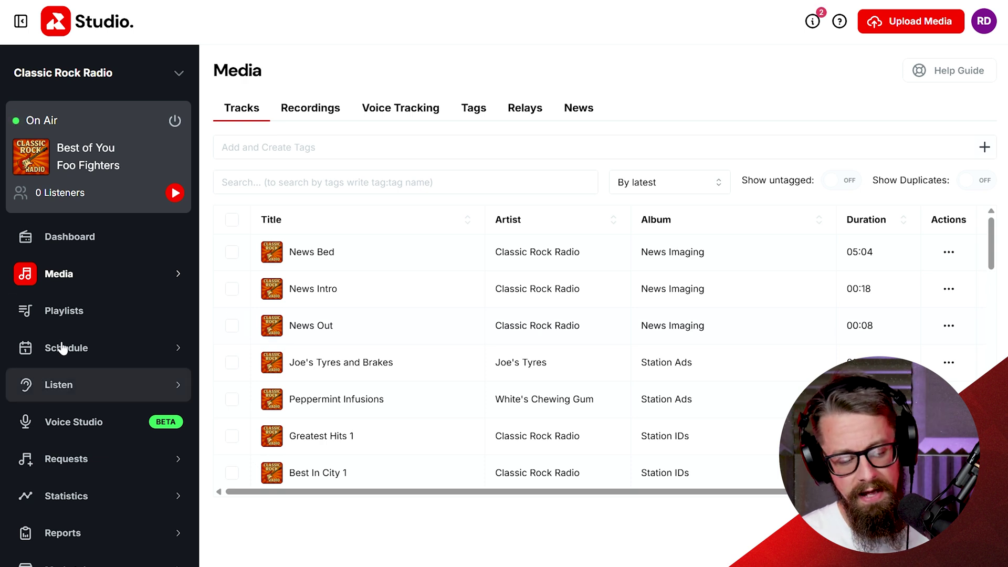
Step: Show the Playlists page and scroll through the station's playlists, with Backstage Access as default
click(76, 311)
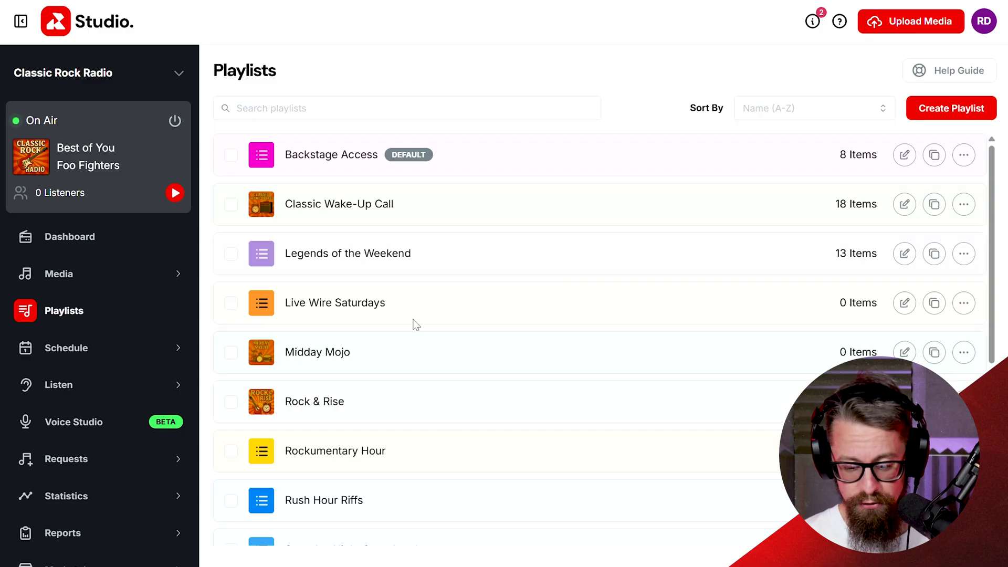
scroll(431, 368, down, 4)
scroll(449, 415, down, 3)
scroll(449, 415, up, 6)
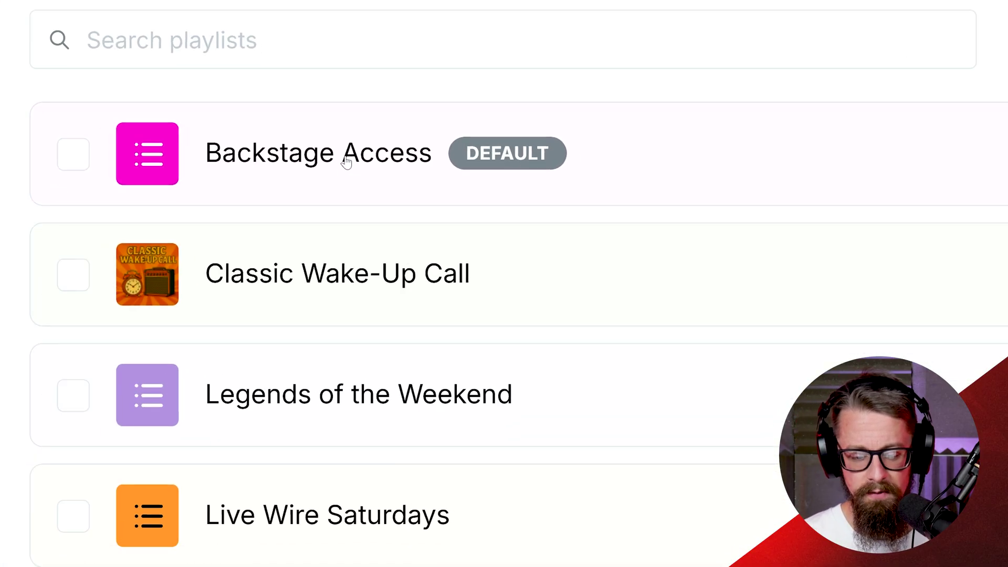
scroll(344, 161, up, 3)
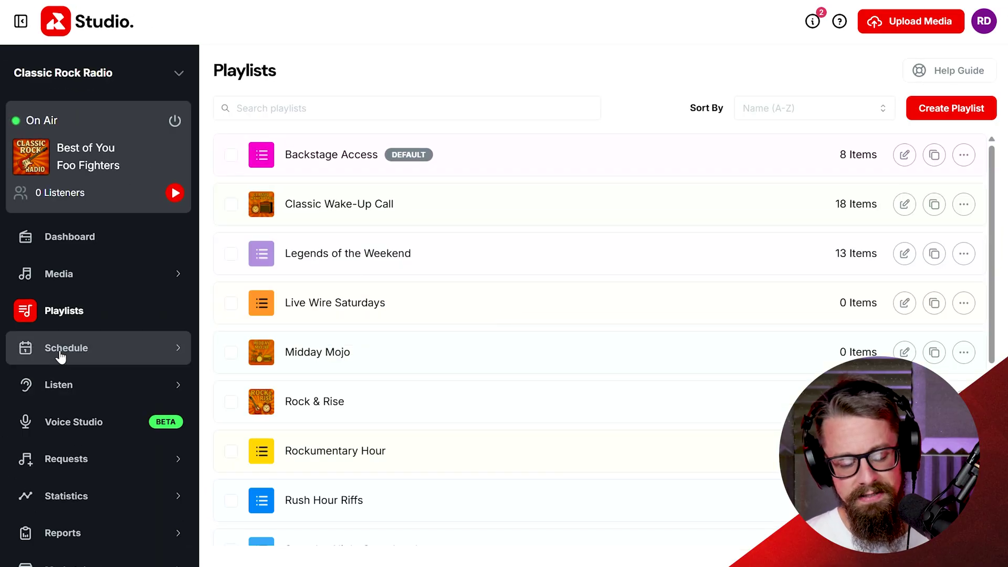
Step: Go to the Schedule, scroll to 3:00pm and open the Monday 15:00–19:00 live DJ event
click(60, 349)
scroll(487, 387, down, 3)
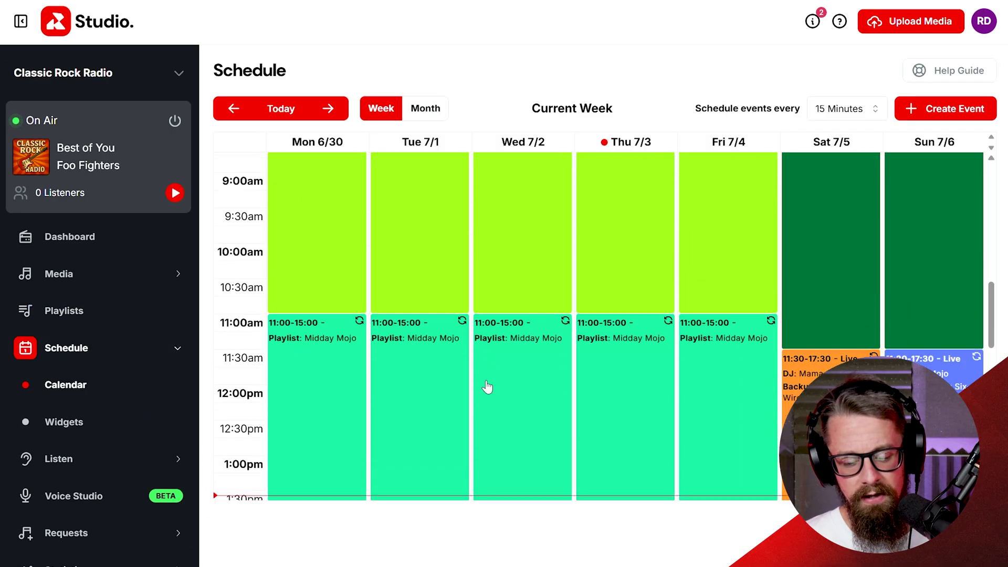
scroll(486, 387, down, 10)
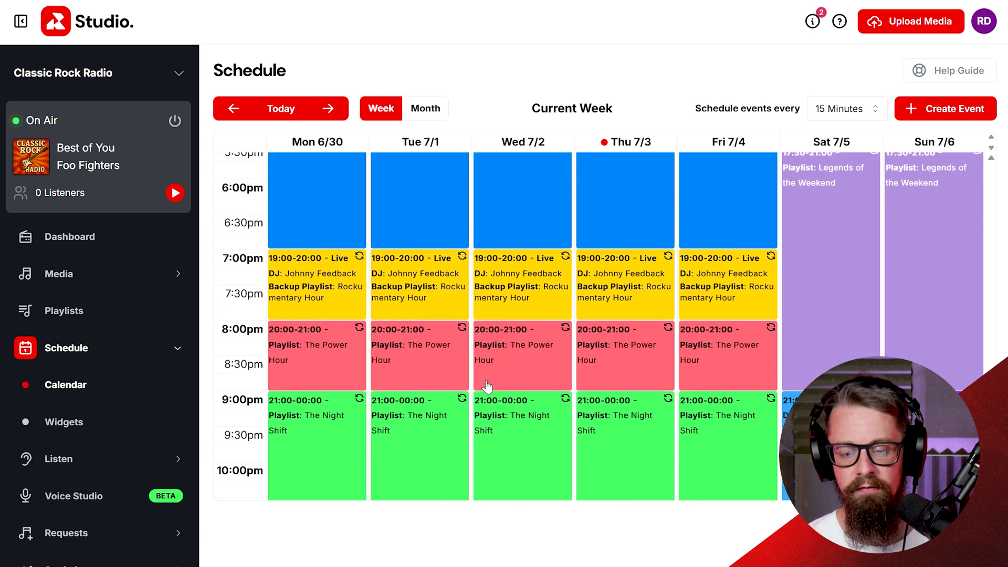
scroll(486, 387, down, 2)
scroll(486, 387, up, 10)
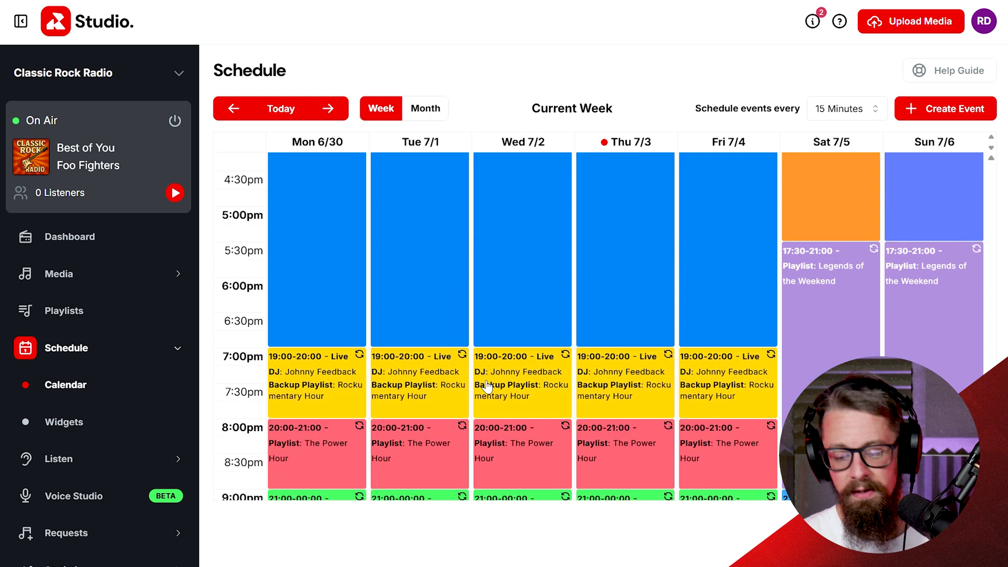
scroll(487, 387, down, 3)
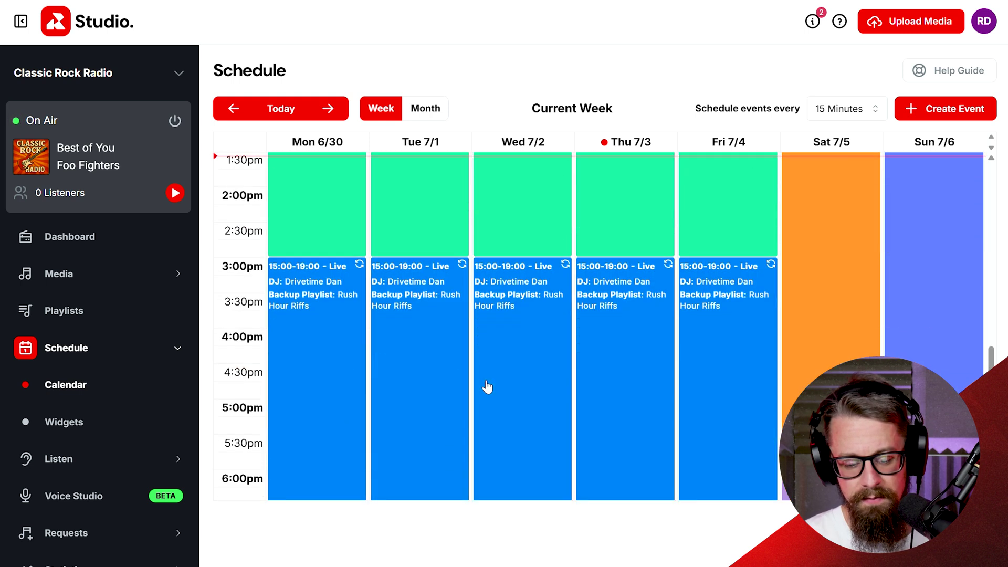
click(326, 351)
scroll(533, 535, down, 2)
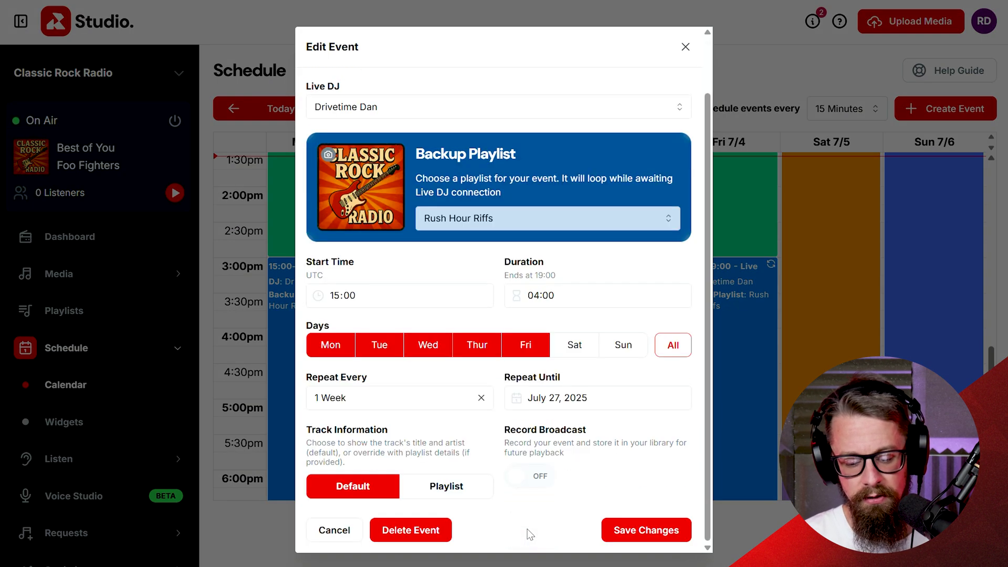
Step: Delete all events in the weekday 15:00–19:00 live DJ series, emptying that slot
click(439, 532)
click(398, 326)
click(667, 360)
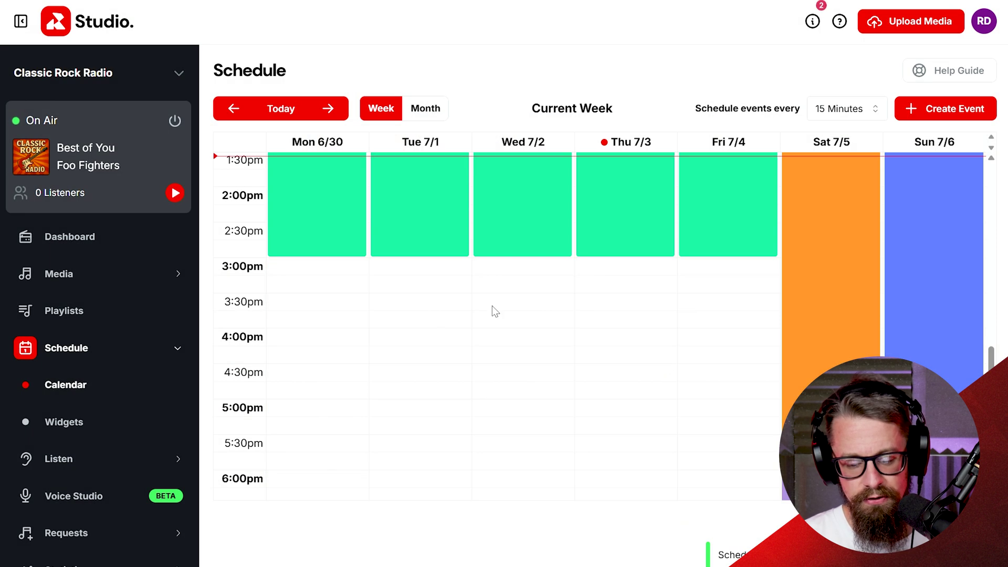
scroll(414, 332, down, 5)
scroll(414, 332, up, 6)
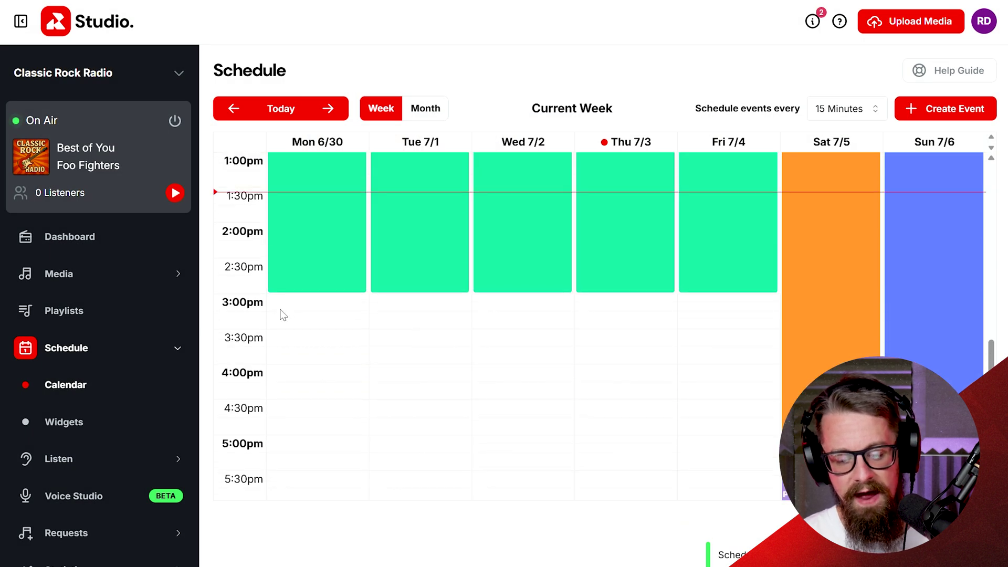
scroll(322, 320, down, 5)
scroll(326, 321, up, 1)
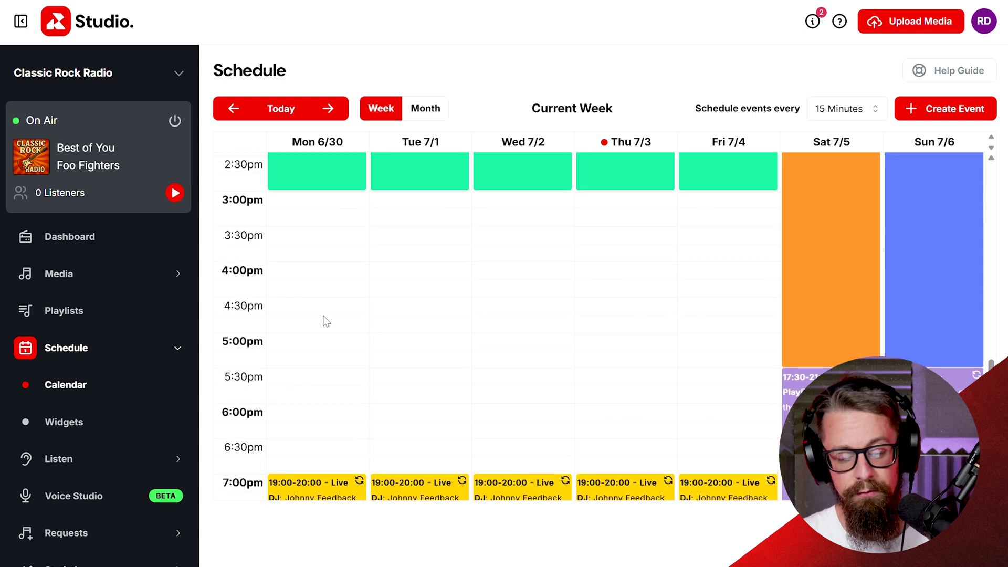
scroll(327, 321, up, 2)
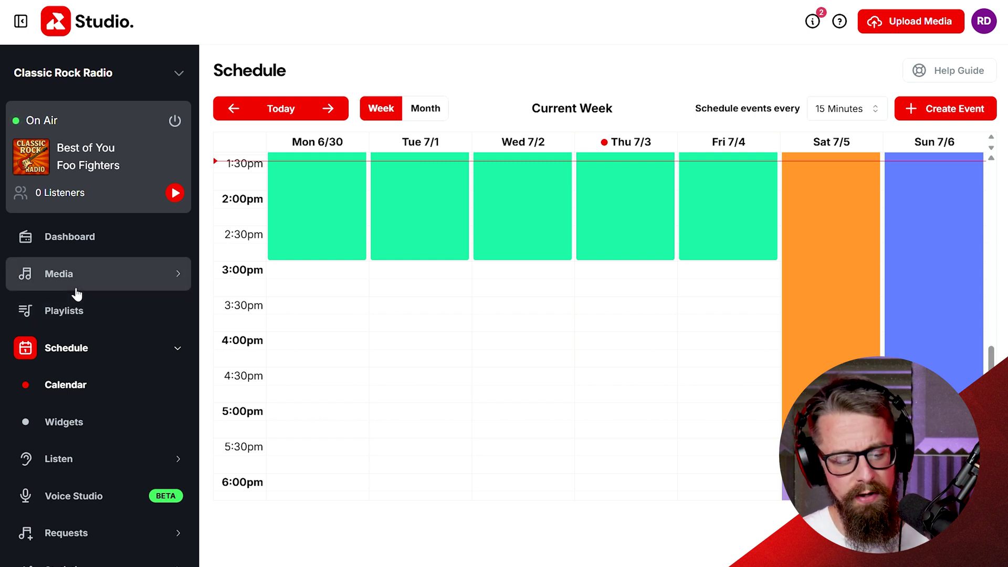
Step: Create and save a new playlist named 'Phil's Rock n Roll Power Hour'
click(85, 308)
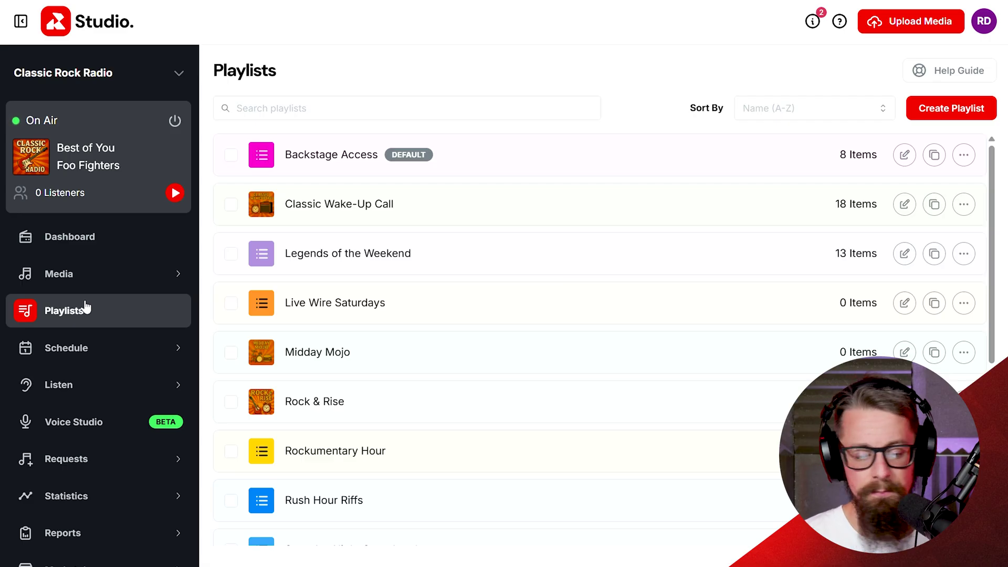
click(932, 113)
click(539, 123)
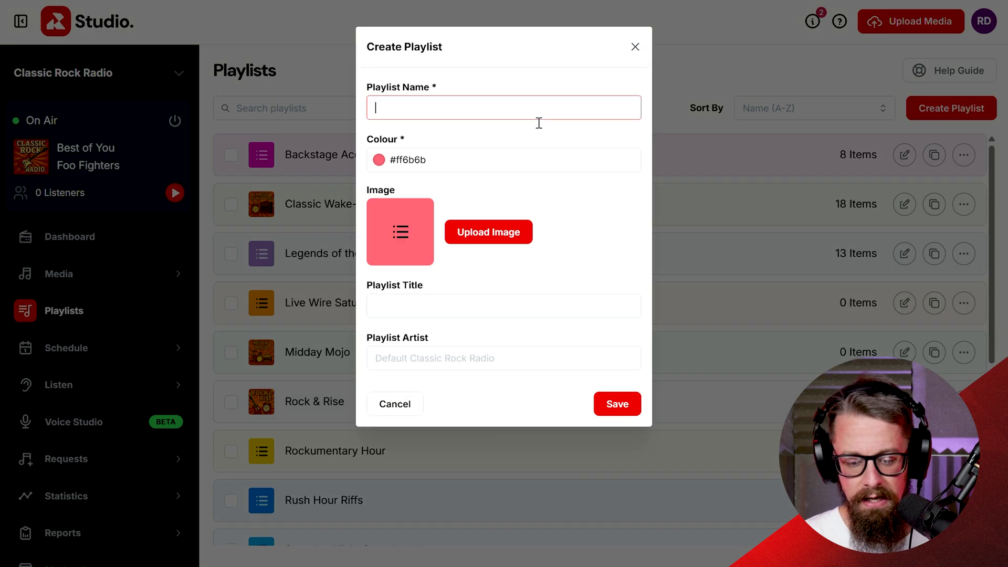
text(Phil's Rock n Roll Power Hour)
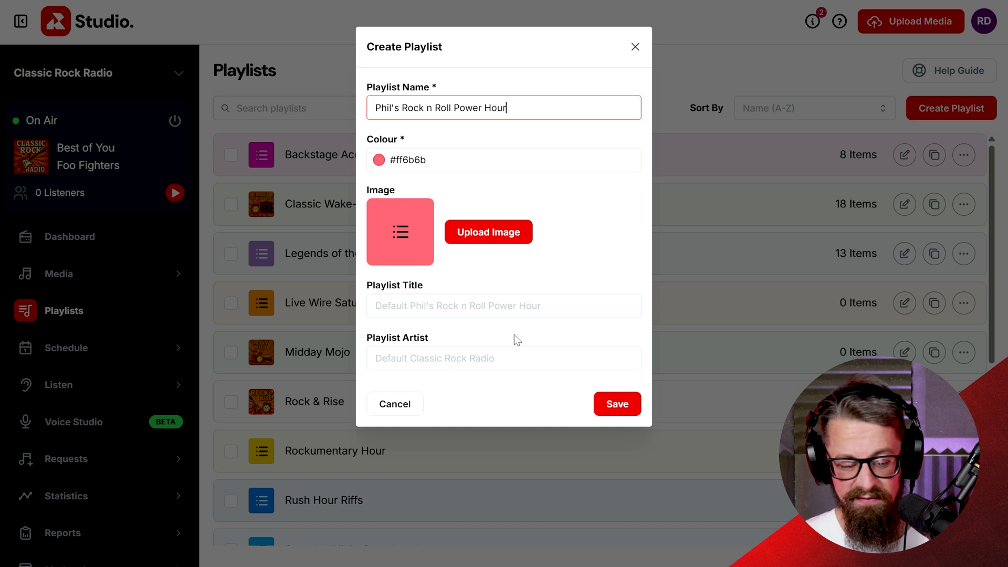
click(616, 406)
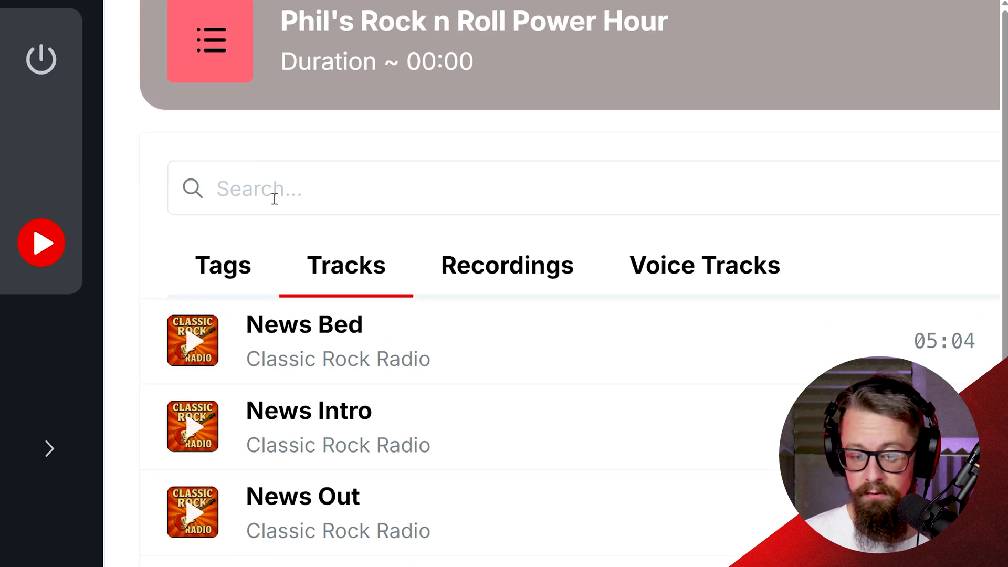
Step: Add News Out, Joe's Tyres and Brakes, Best of You, Rock You Like a Hurricane and Don't Stop Believin'
scroll(357, 344, down, 5)
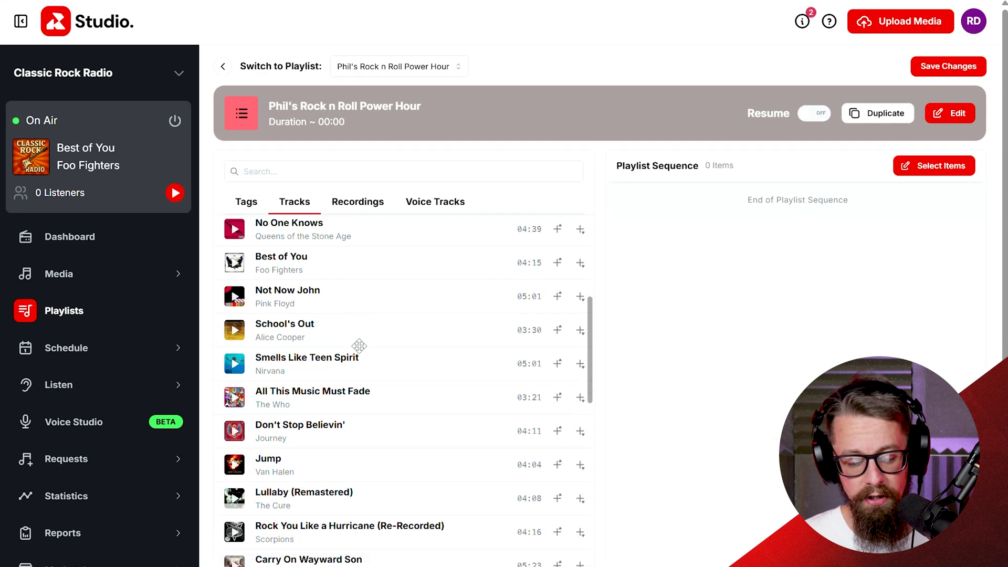
scroll(357, 344, up, 5)
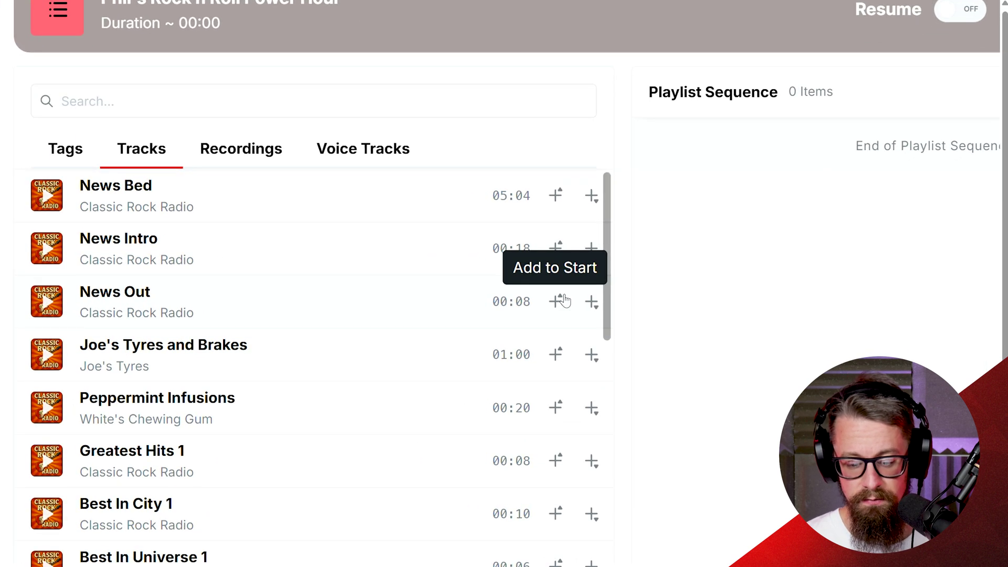
click(558, 298)
click(593, 355)
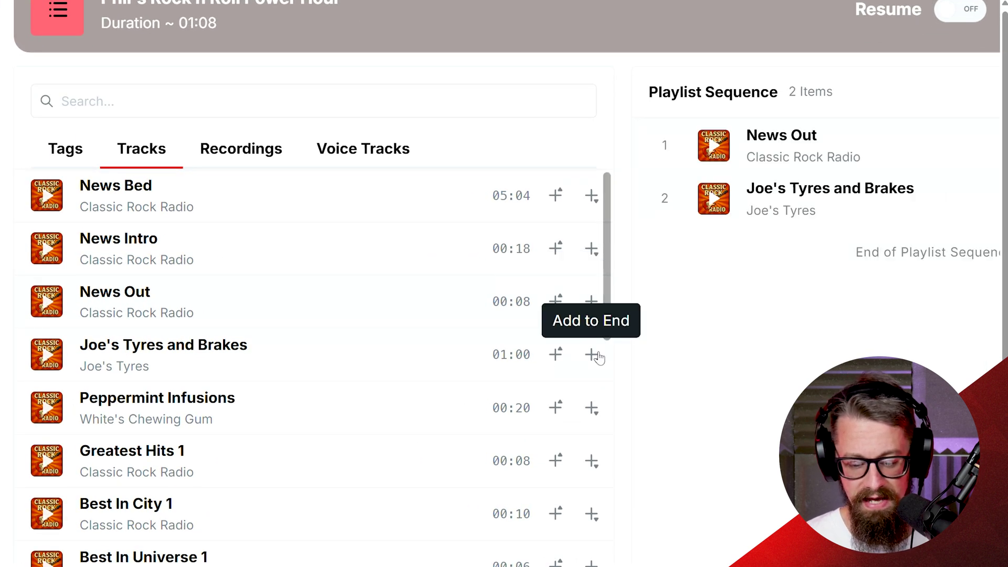
drag(324, 540, 762, 230)
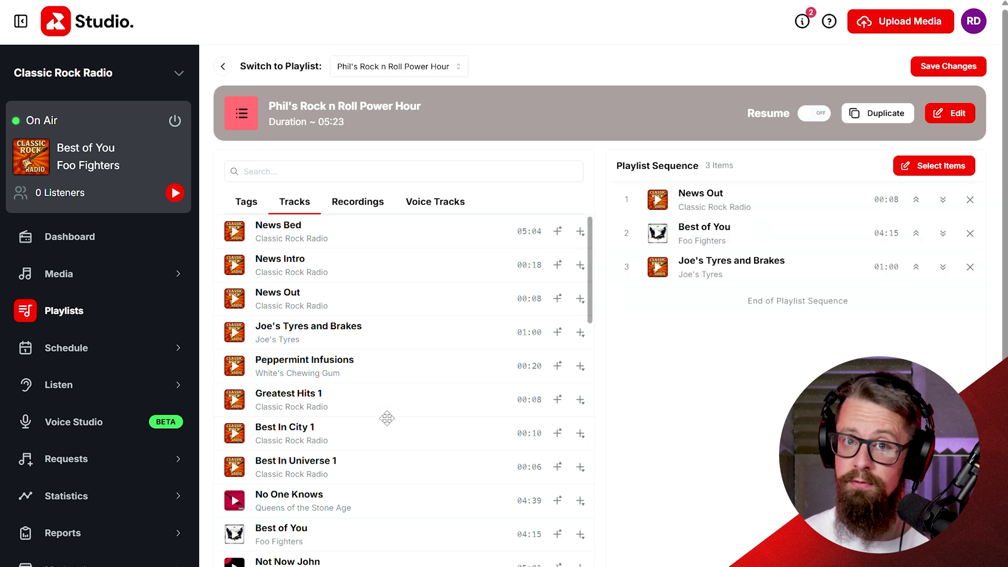
scroll(387, 419, down, 5)
drag(353, 417, 737, 297)
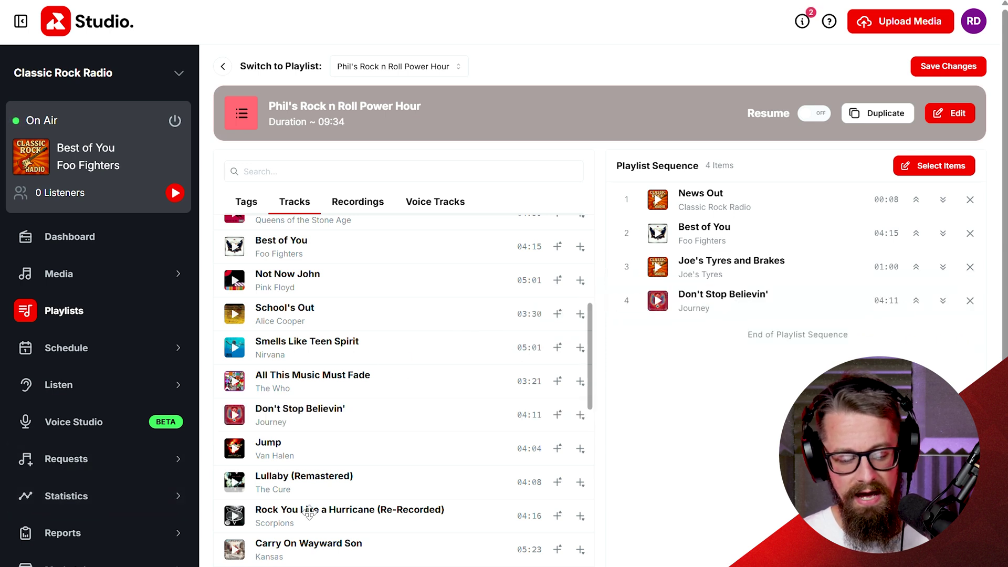
drag(307, 512, 771, 267)
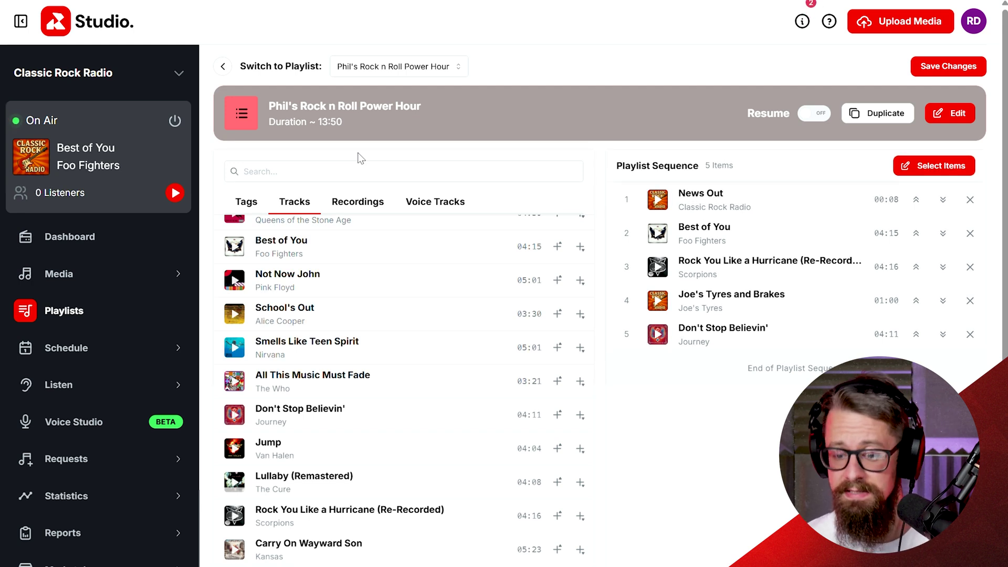
Step: Add Can't Get This Stuff No More, Guerrilla Radio and Welcome to the Jungle, reorder, save, and show Tags
scroll(371, 441, down, 4)
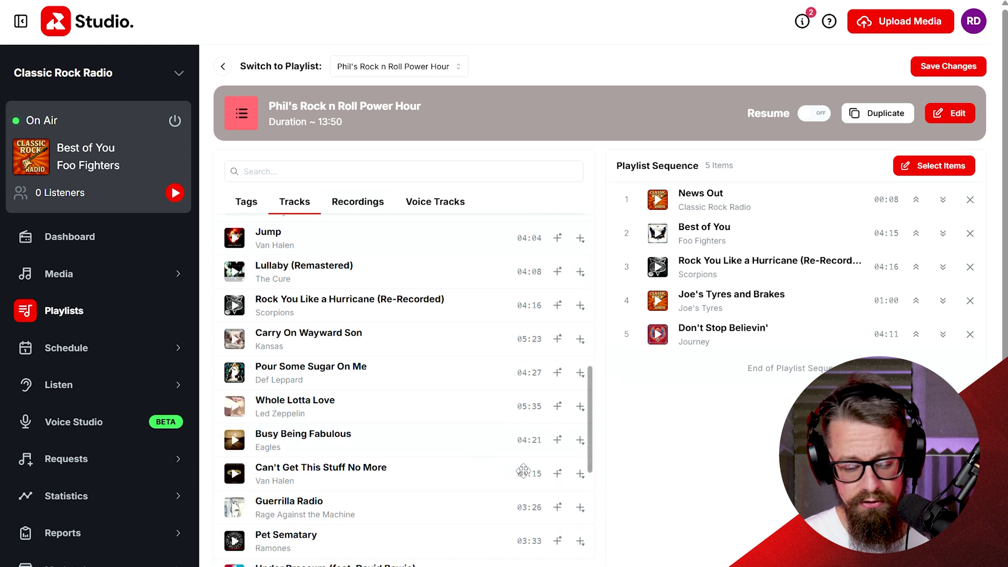
click(558, 474)
click(580, 507)
scroll(588, 547, down, 6)
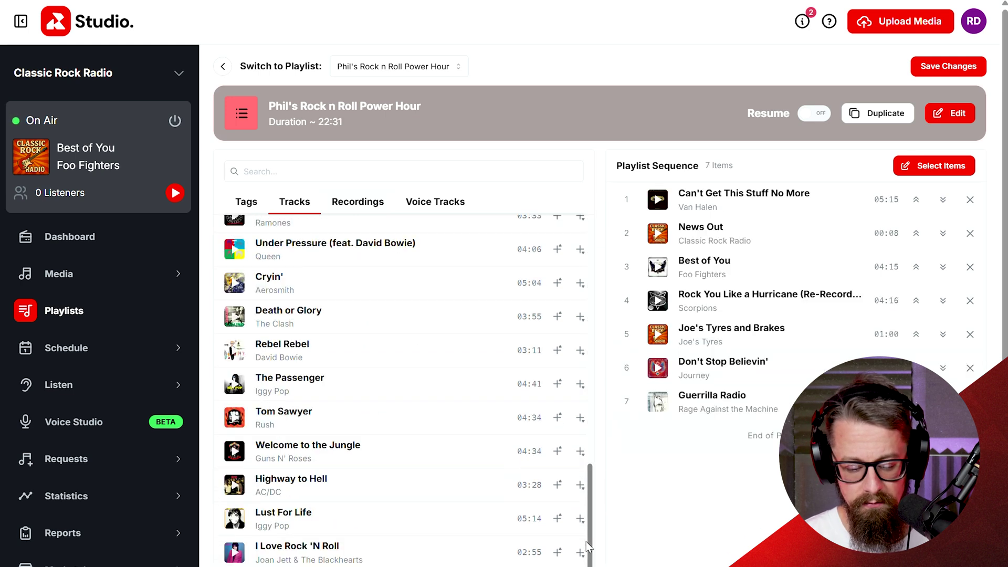
click(558, 452)
drag(735, 434, 706, 336)
drag(767, 239, 783, 423)
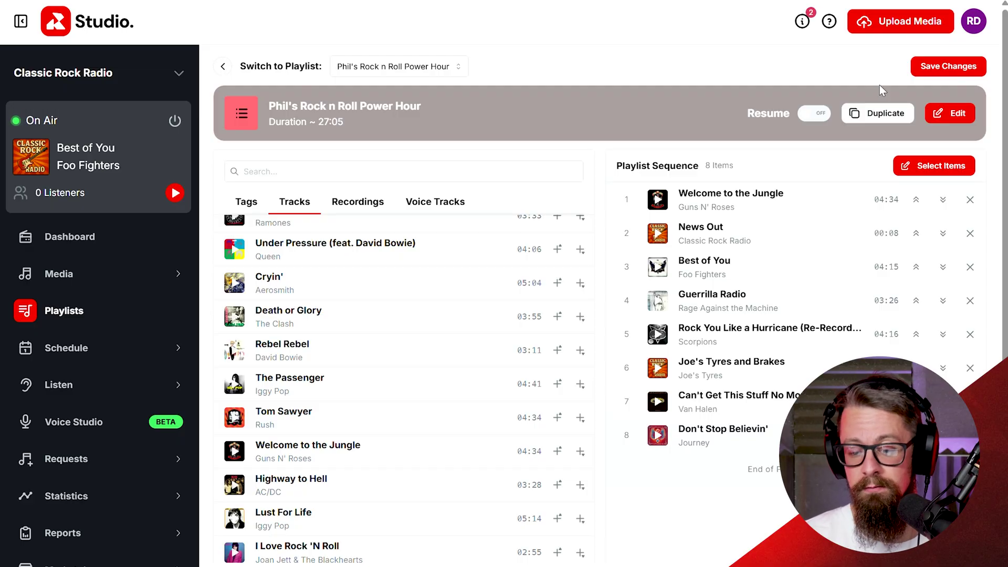
click(948, 68)
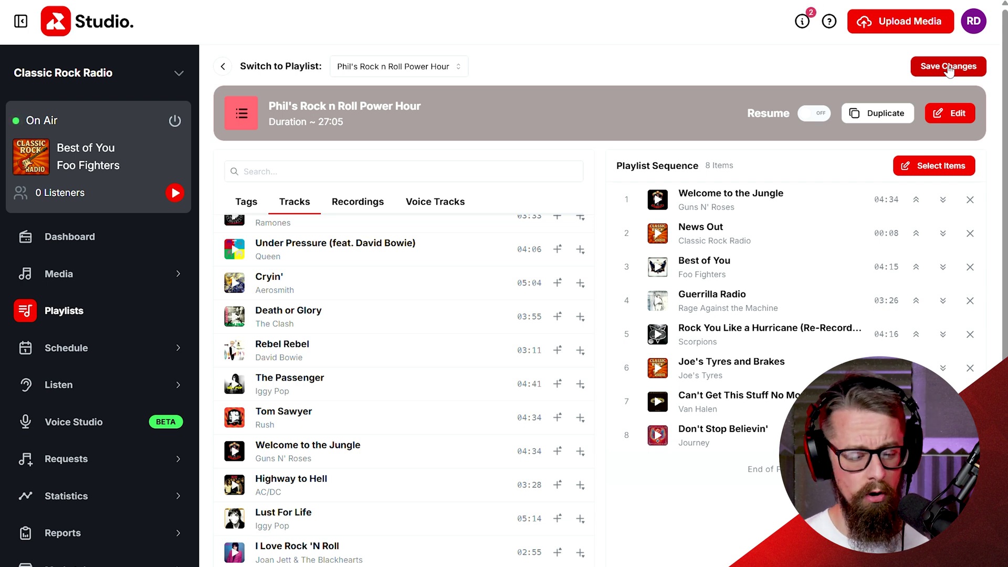
click(247, 202)
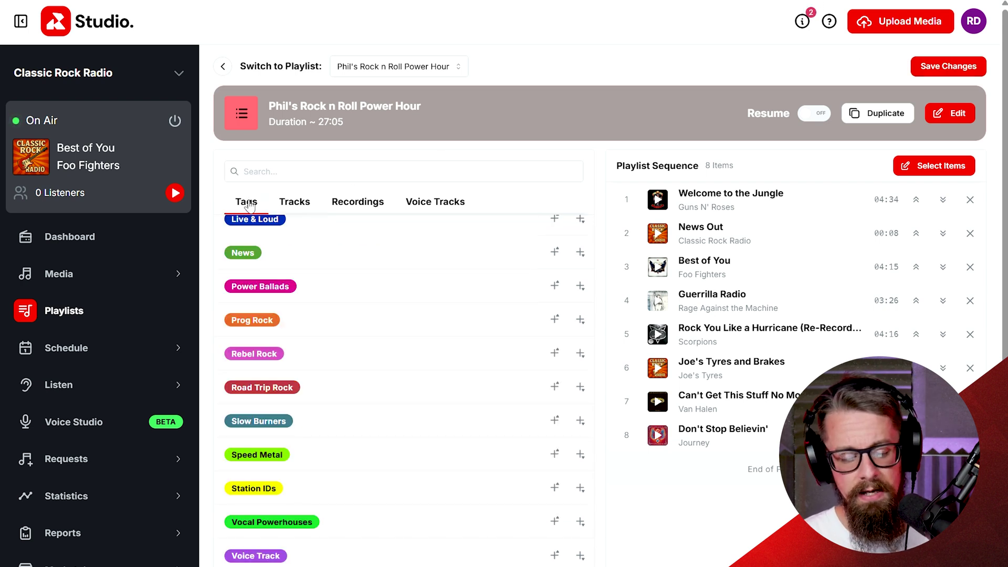
Step: Drag the Power Ballads, Prog Rock and Speed Metal tags into sequence positions 3, 6 and 9
scroll(393, 342, up, 3)
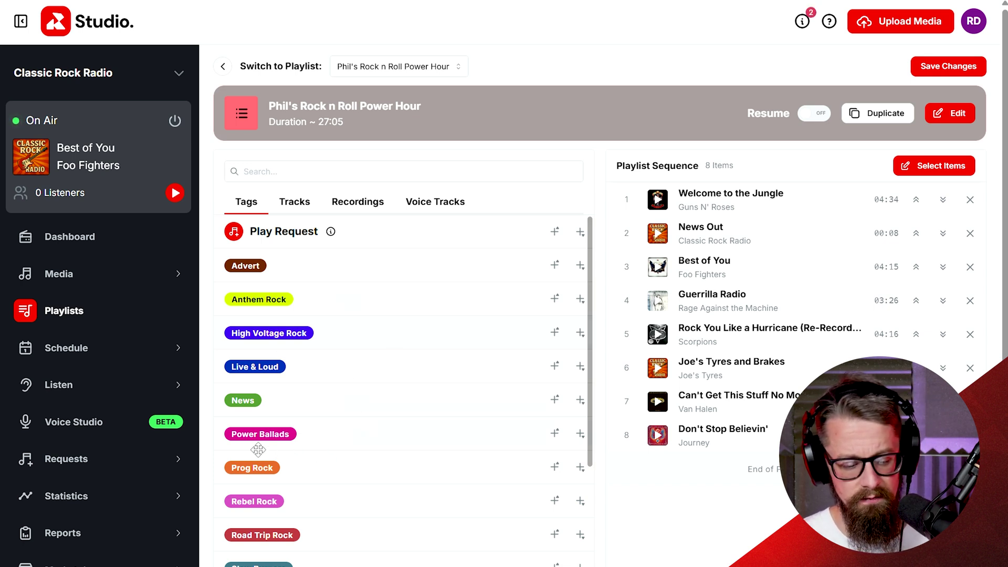
drag(273, 438, 691, 270)
drag(308, 478, 677, 370)
scroll(367, 492, down, 2)
scroll(368, 492, down, 1)
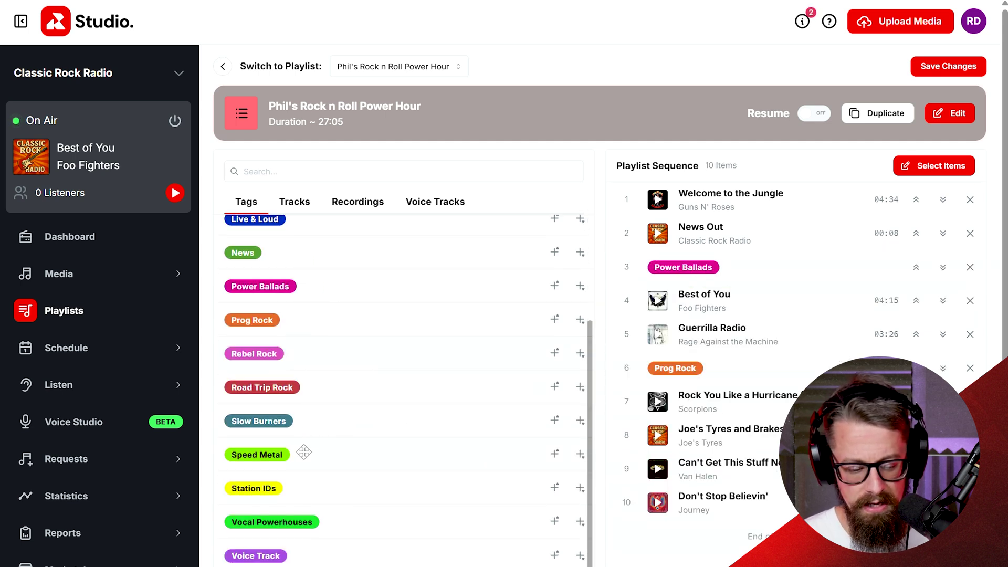
drag(300, 463, 727, 470)
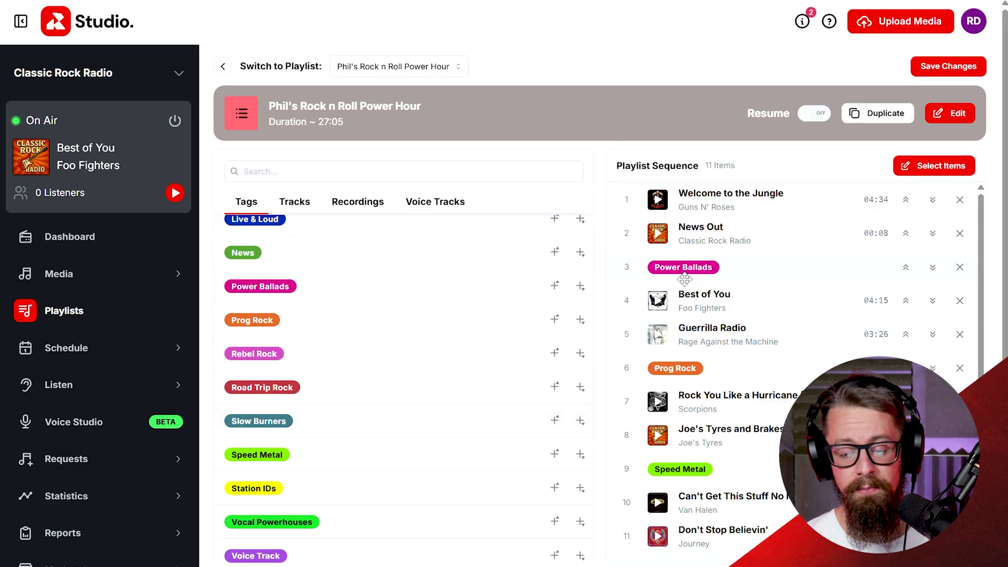
Step: Remove all eight tracks, from Welcome to the Jungle to Don't Stop Believin', leaving three tags
click(960, 200)
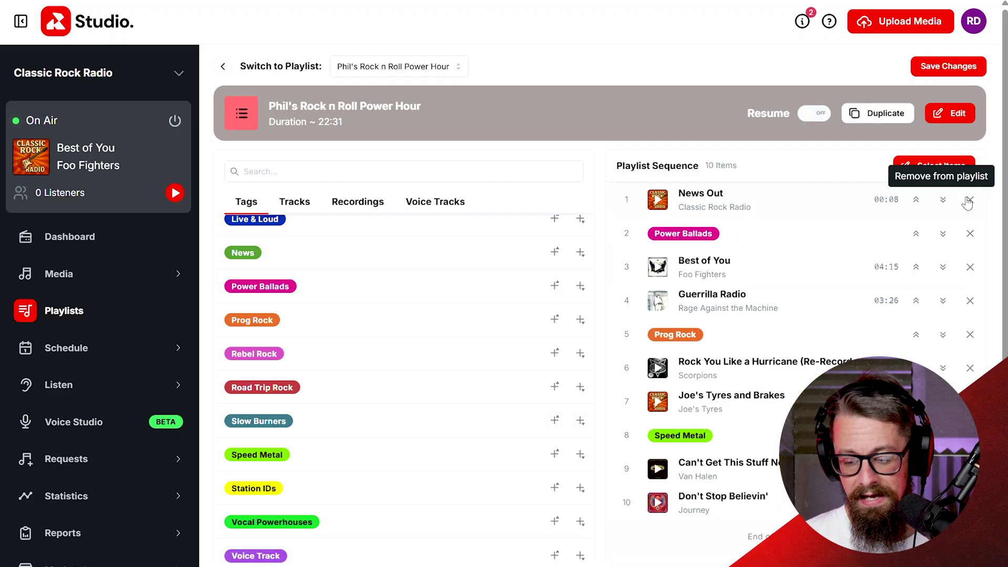
click(970, 200)
click(971, 233)
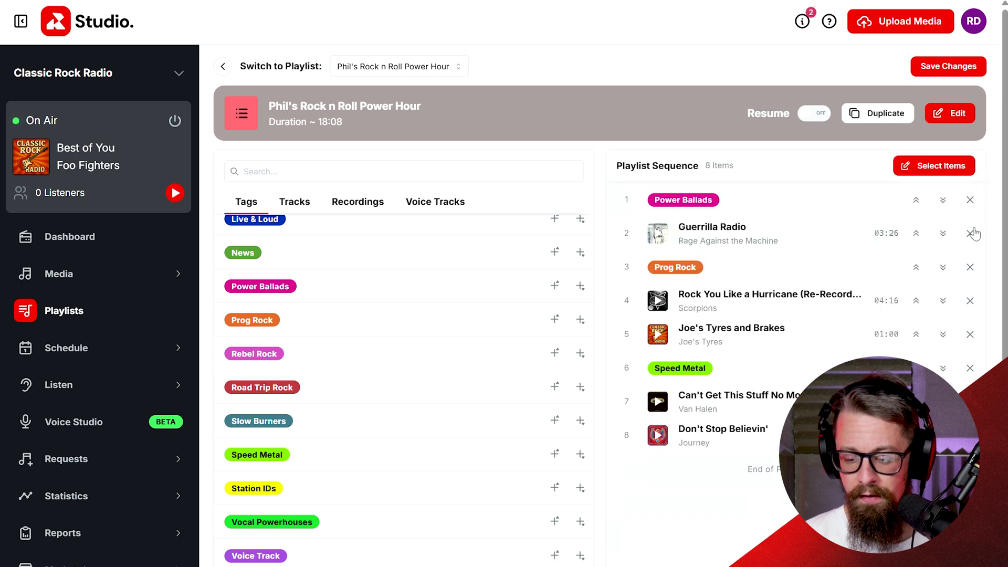
click(971, 233)
click(971, 267)
click(970, 267)
click(971, 300)
click(970, 300)
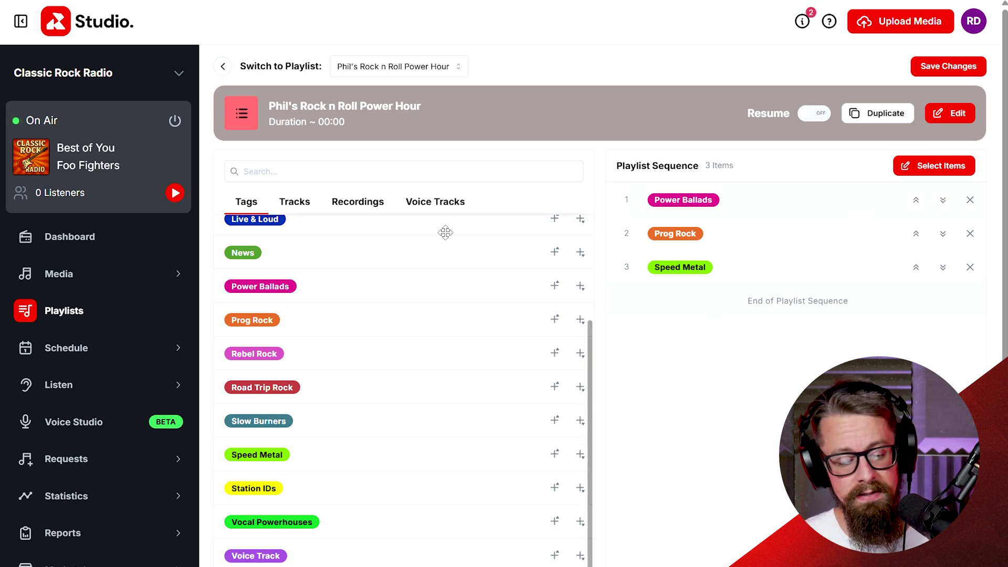
Step: Go to Recordings, then Voice Tracks, and open the Add Voice Track dialog
click(354, 202)
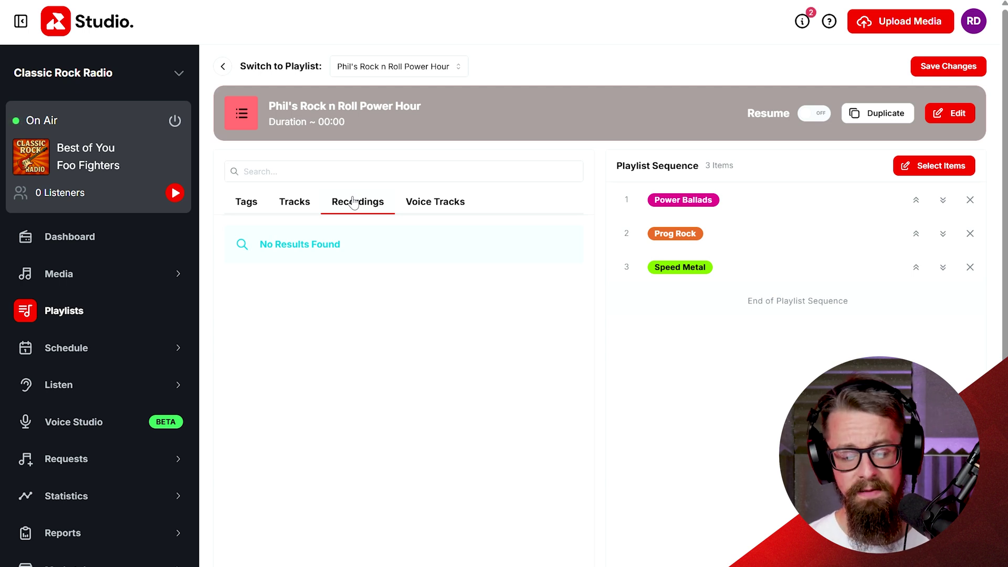
click(433, 204)
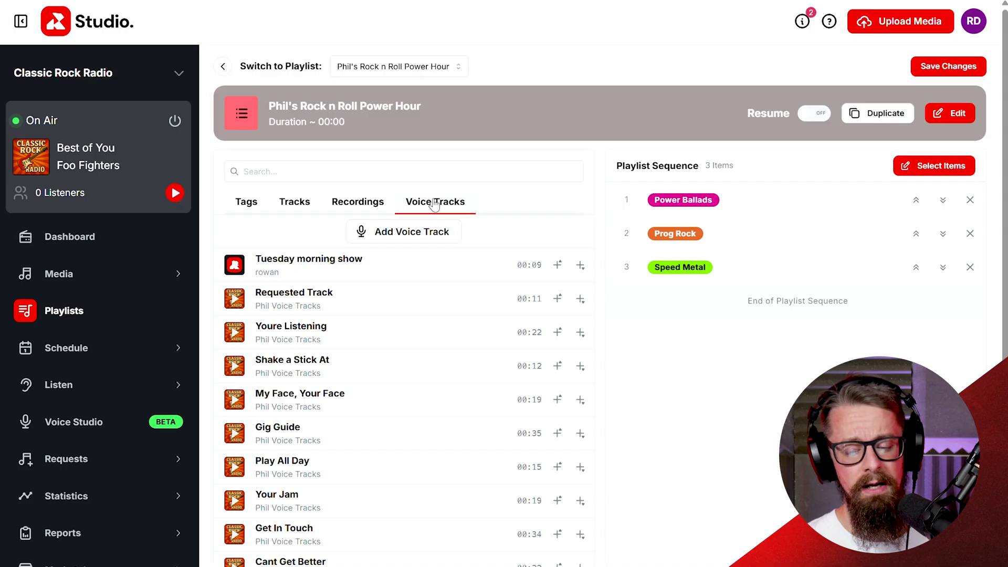
click(413, 239)
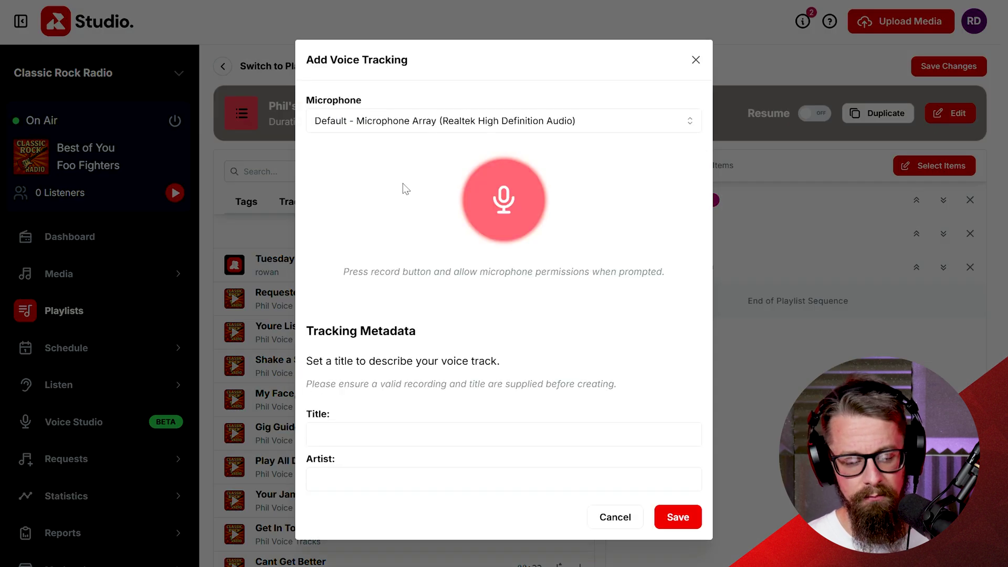
Step: Record a voice track using the default microphone array
click(509, 121)
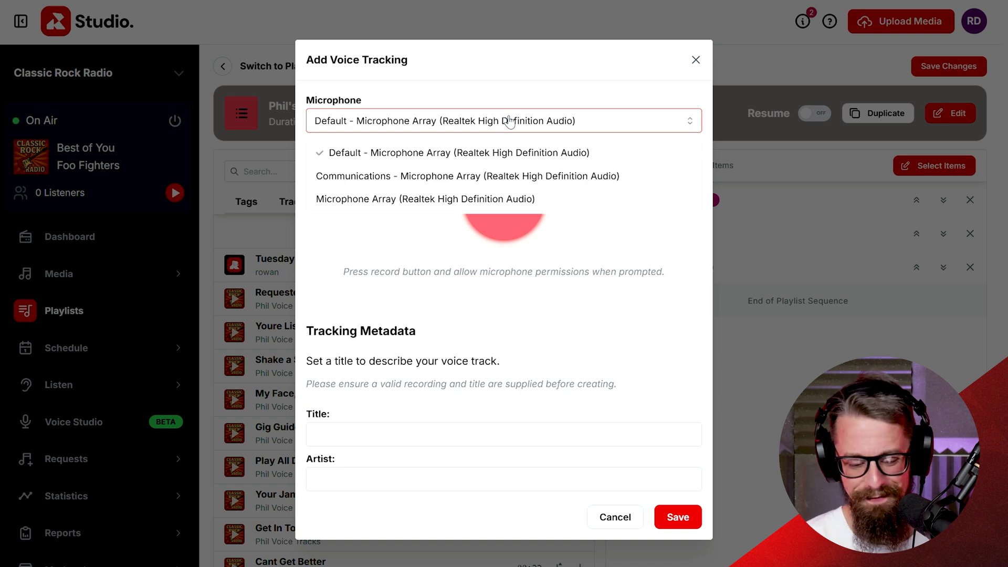
click(423, 158)
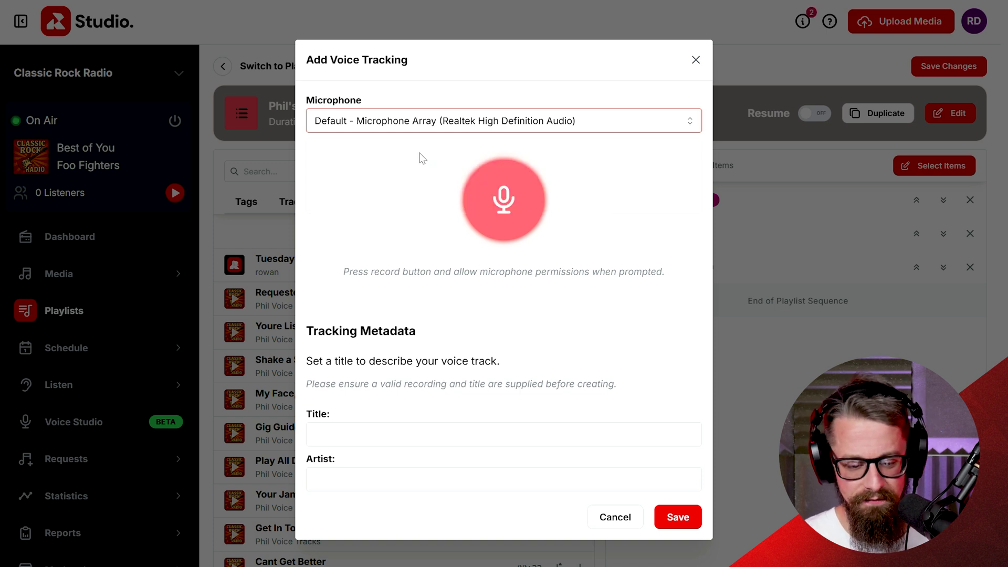
click(506, 209)
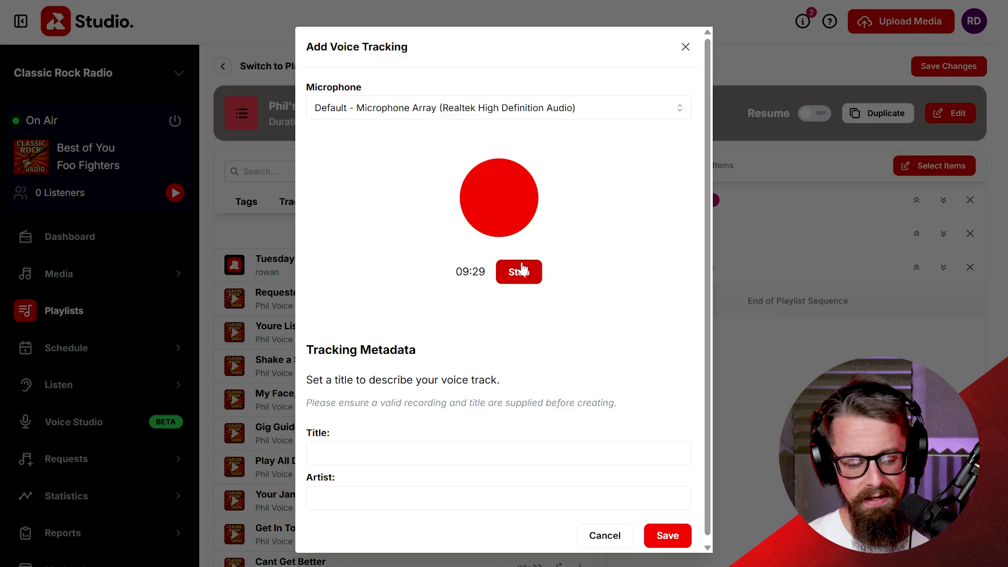
click(522, 270)
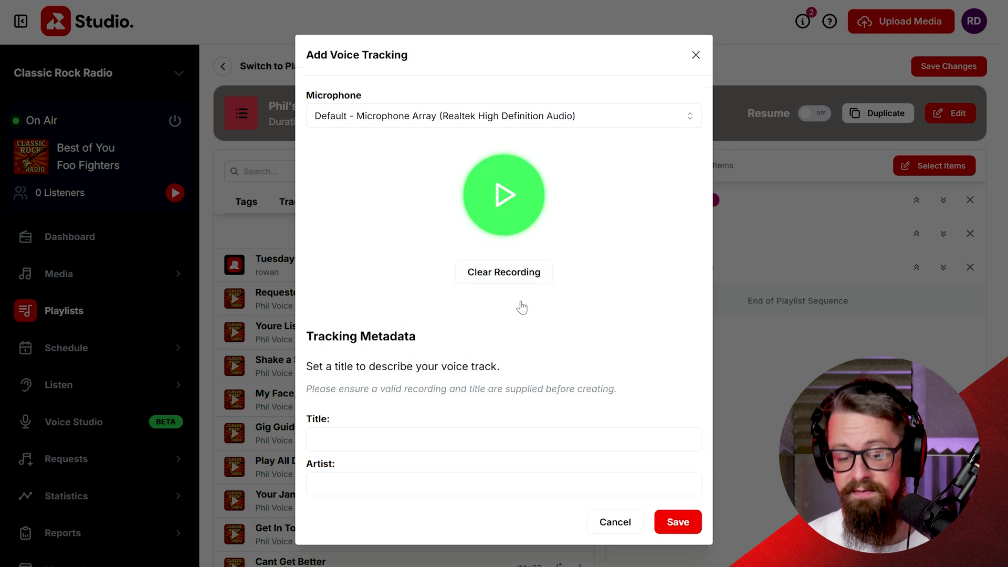
Step: Title the recording 'Phil Test Voice', enter the presenter's initials as artist, and save it
click(407, 450)
text(Phil)
key(BackSpace)
key(BackSpace)
key(BackSpace)
text(hil t Test Voice)
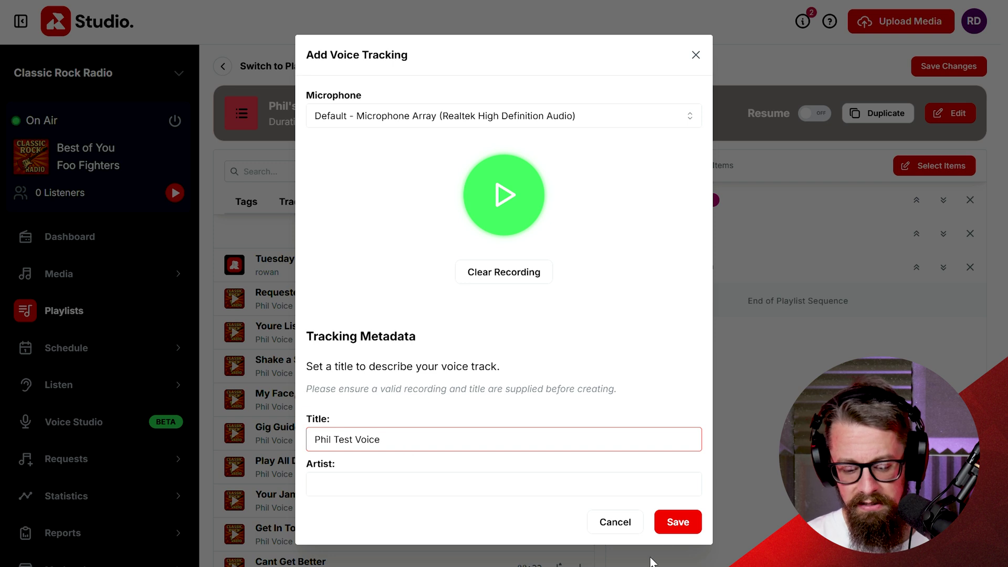
click(674, 518)
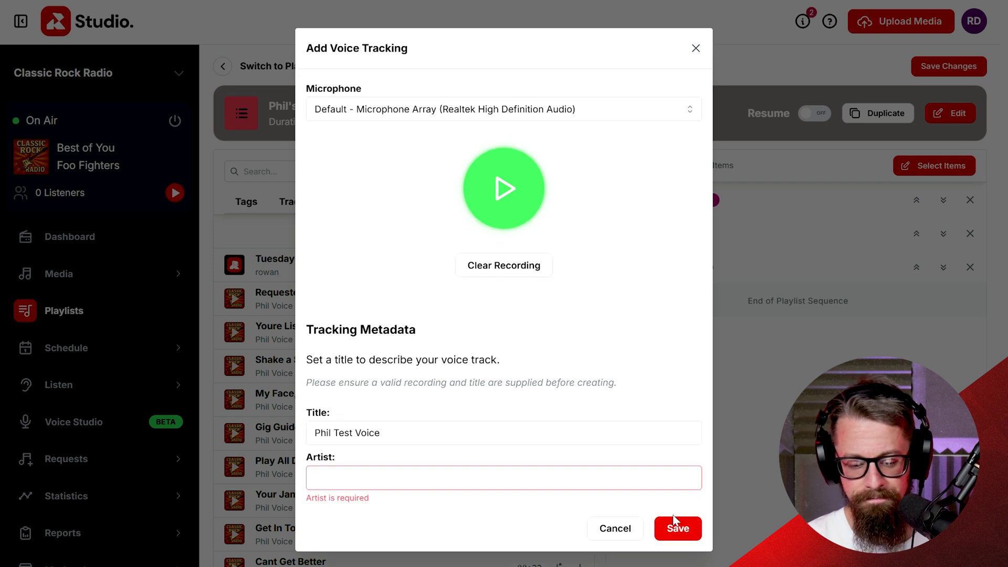
click(558, 481)
text(PH)
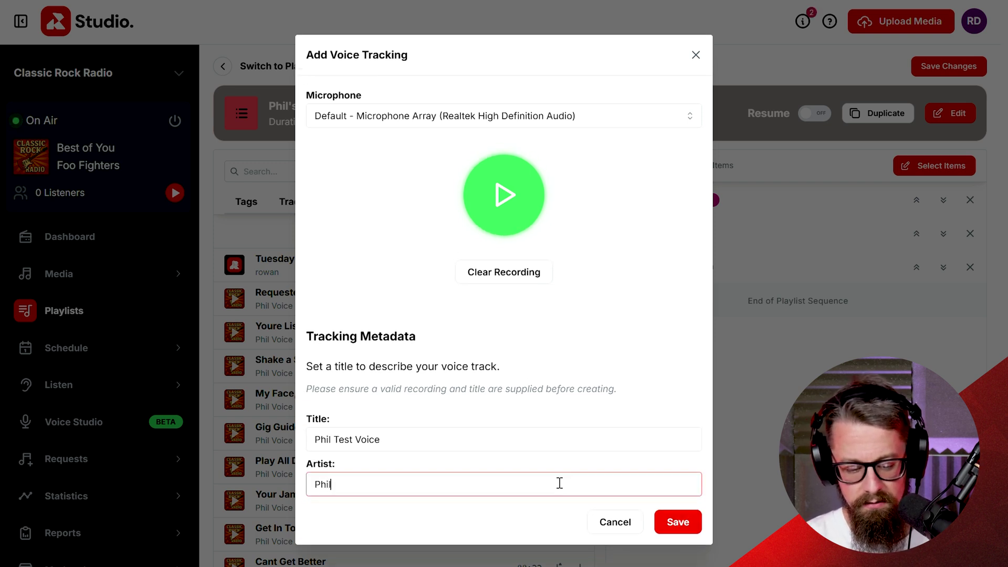
click(672, 523)
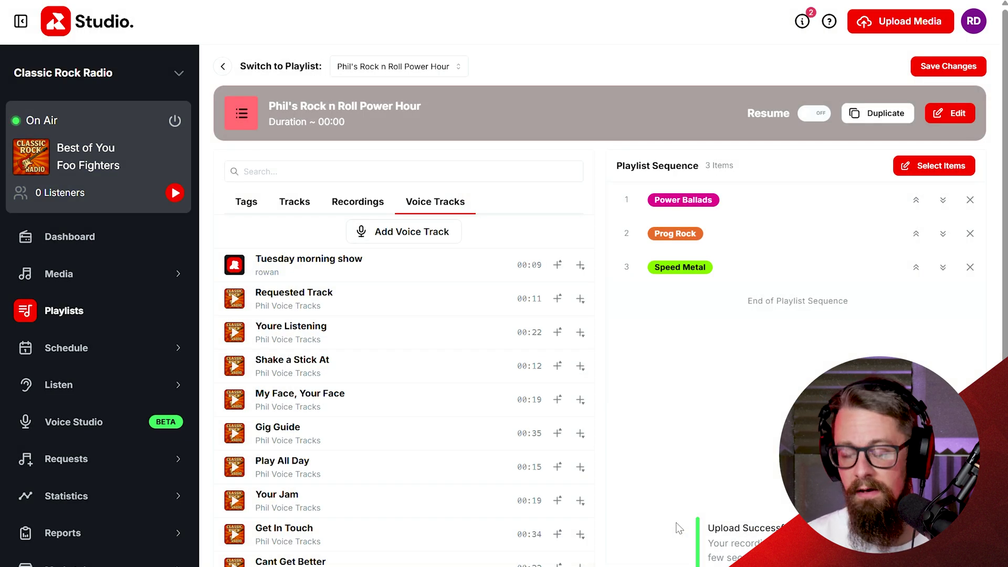
Step: Place Youre Listening before Speed Metal, Play All Day before Prog Rock, and Gig Guide first
drag(335, 336, 717, 265)
drag(309, 478, 727, 238)
drag(329, 441, 781, 205)
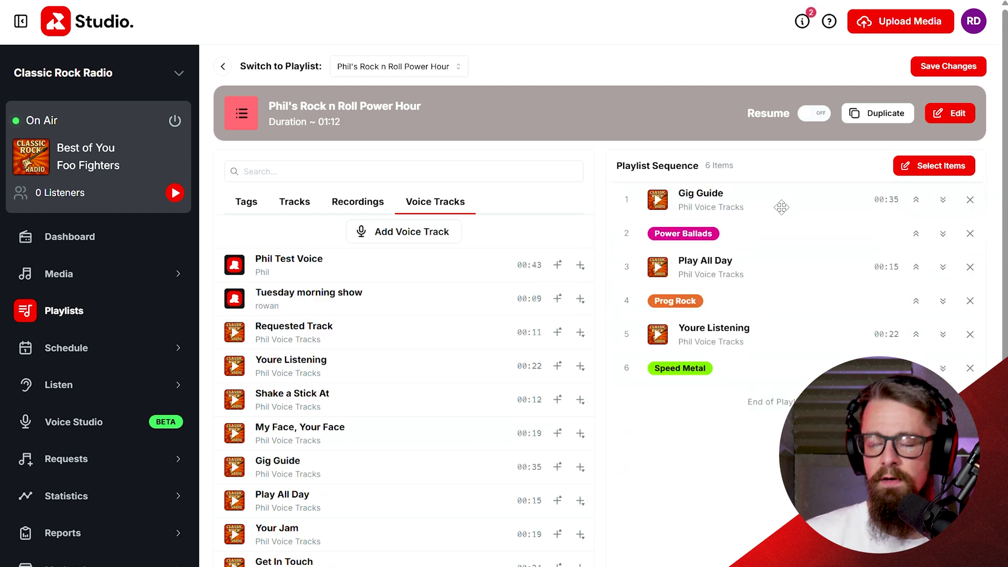